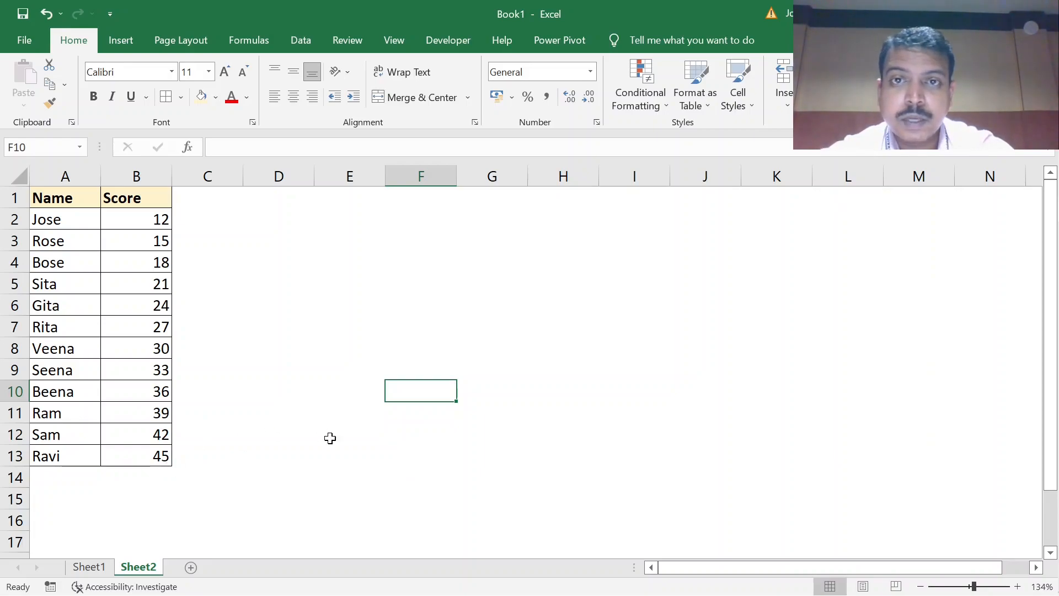
Enter a COUNT formula in cell D4 that counts the numeric scores in B2:B13
left_click(156, 473)
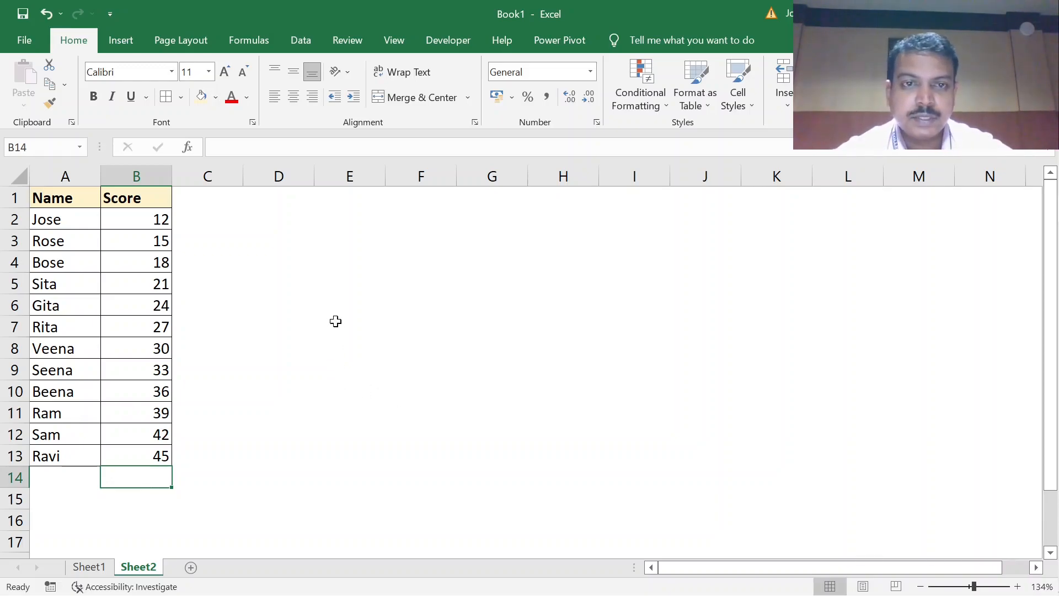
left_click(306, 271)
type("=count")
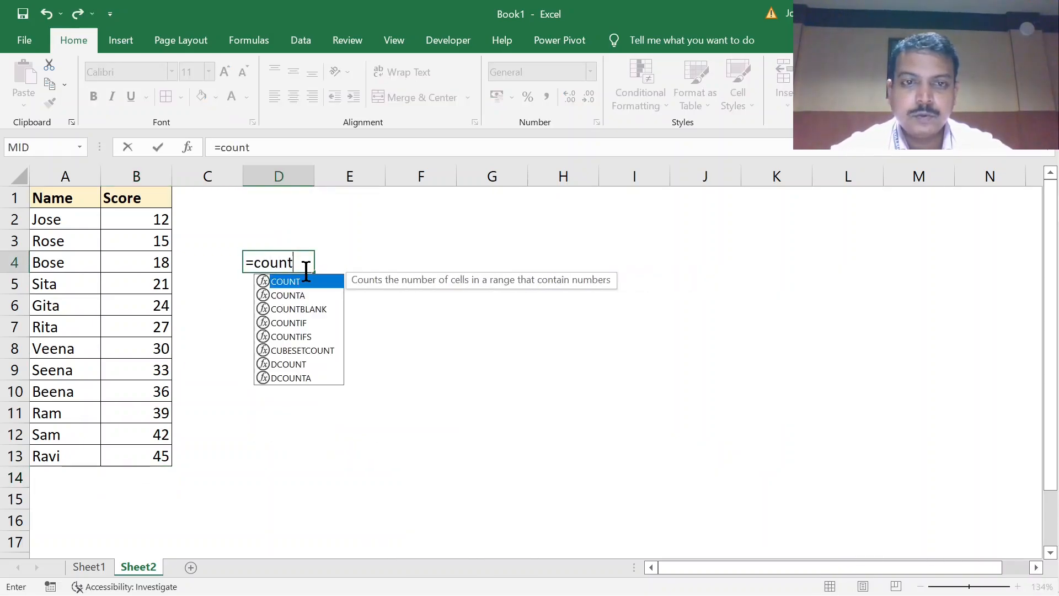
type("(")
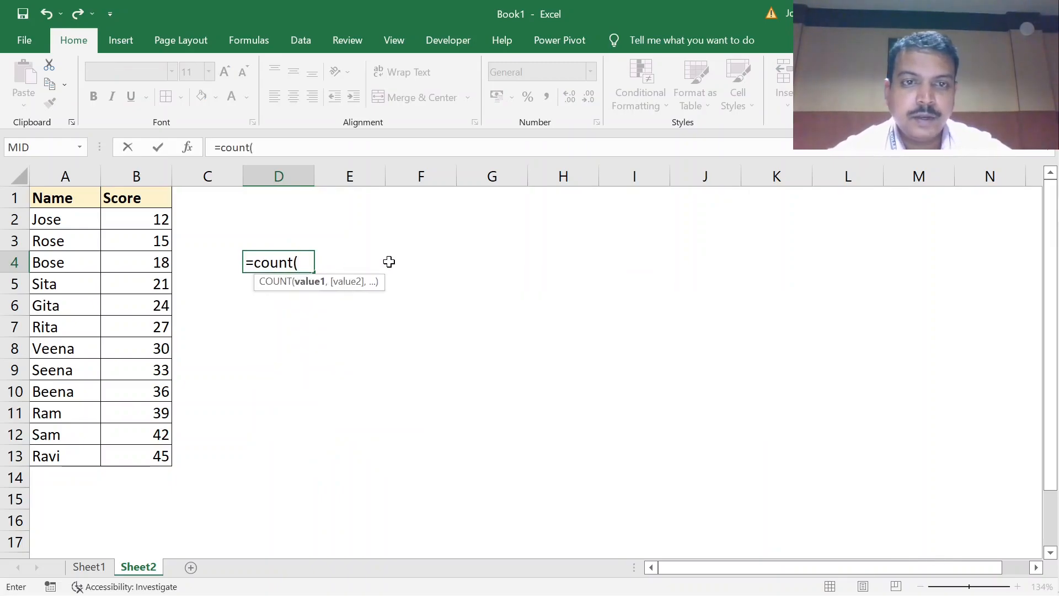
left_click(162, 219)
left_click_drag(162, 219, 170, 465)
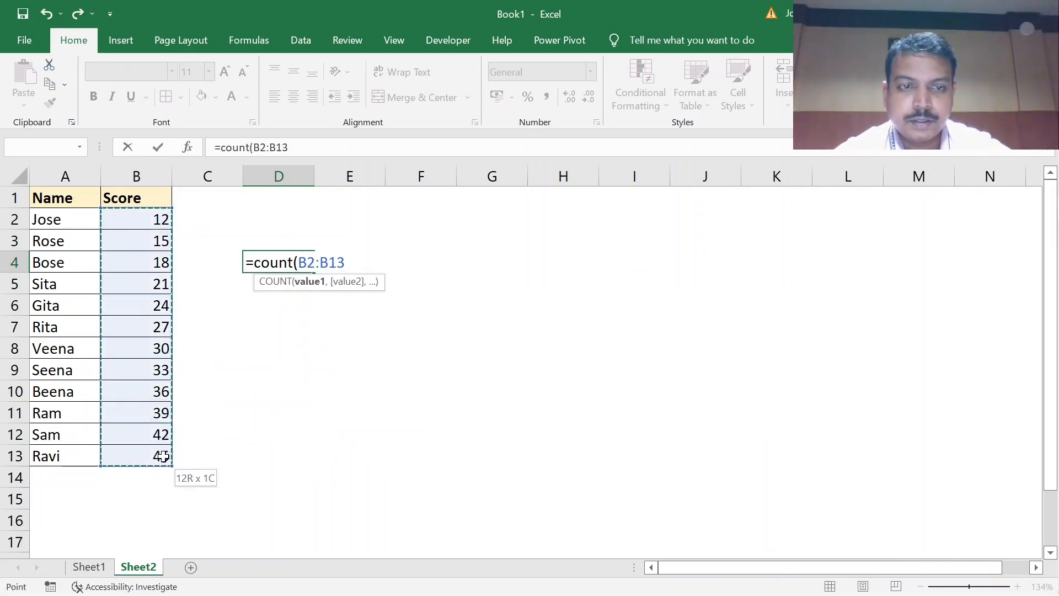
type(")")
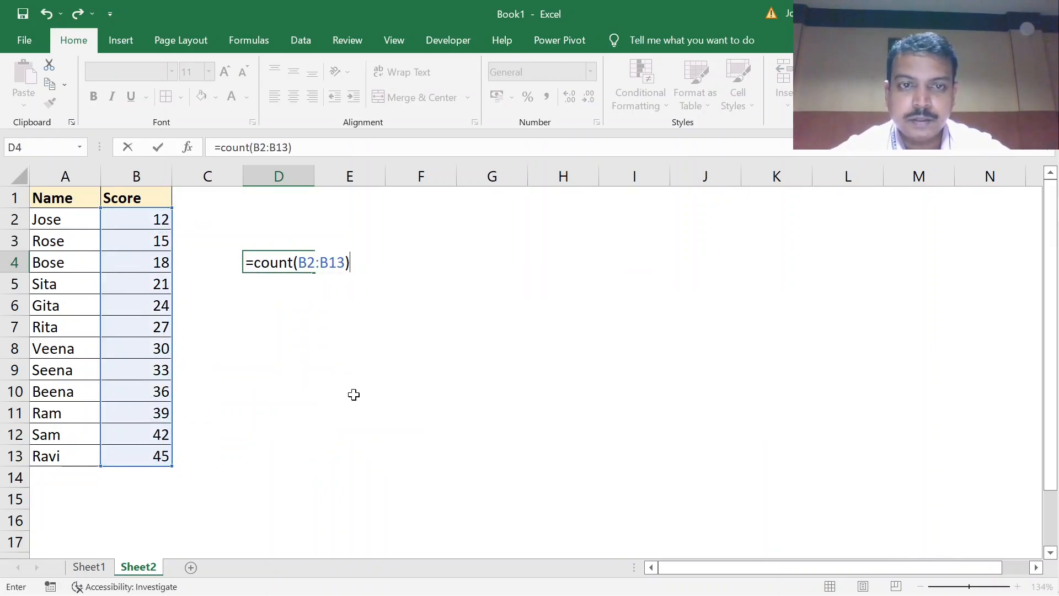
key("Return")
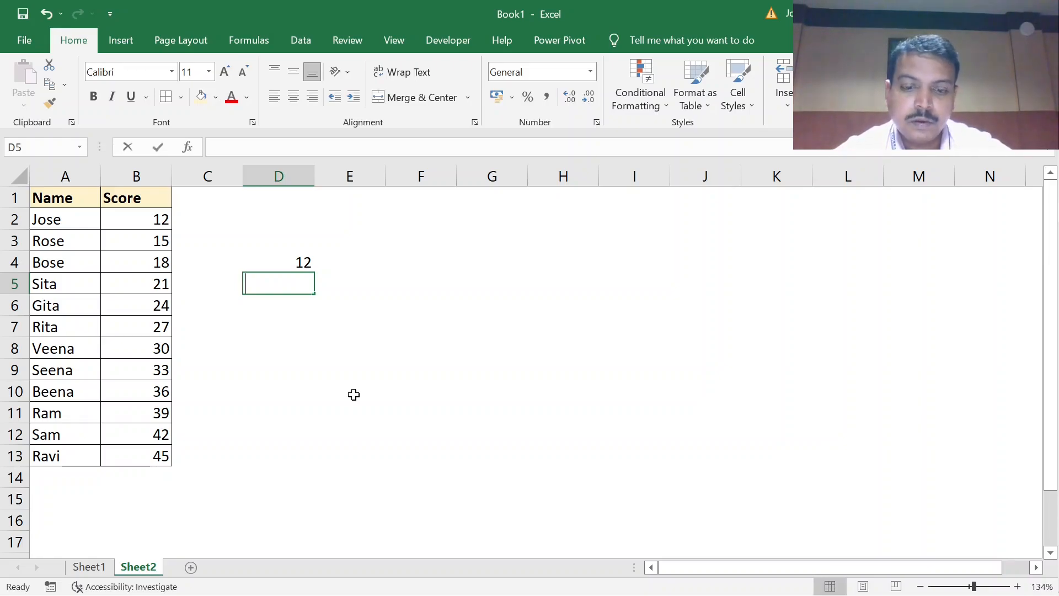
Enter a COUNT formula in cell D5 for the names in A2:A13
type("=count(")
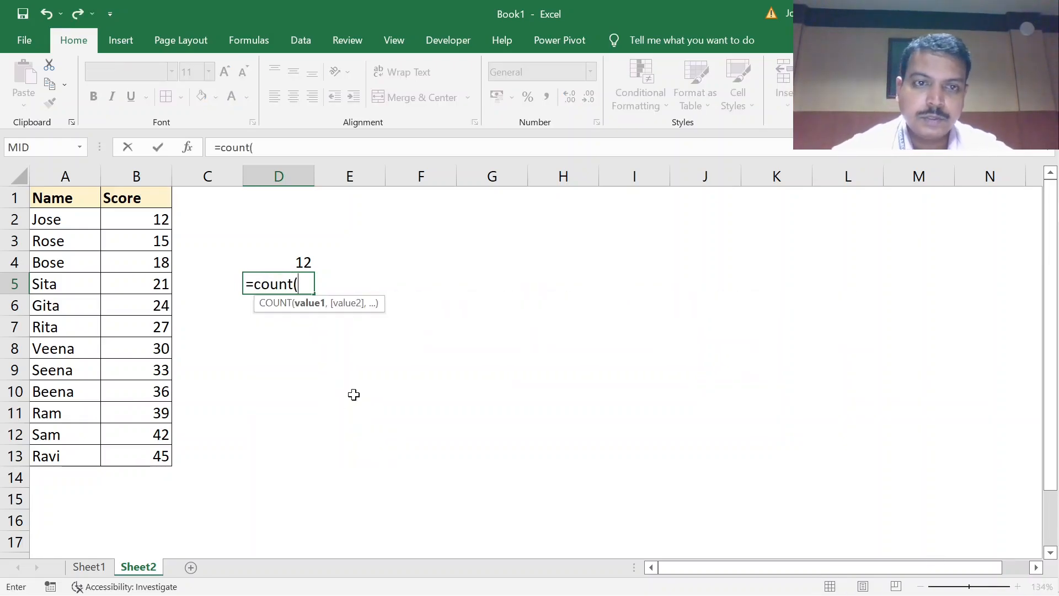
left_click(86, 221)
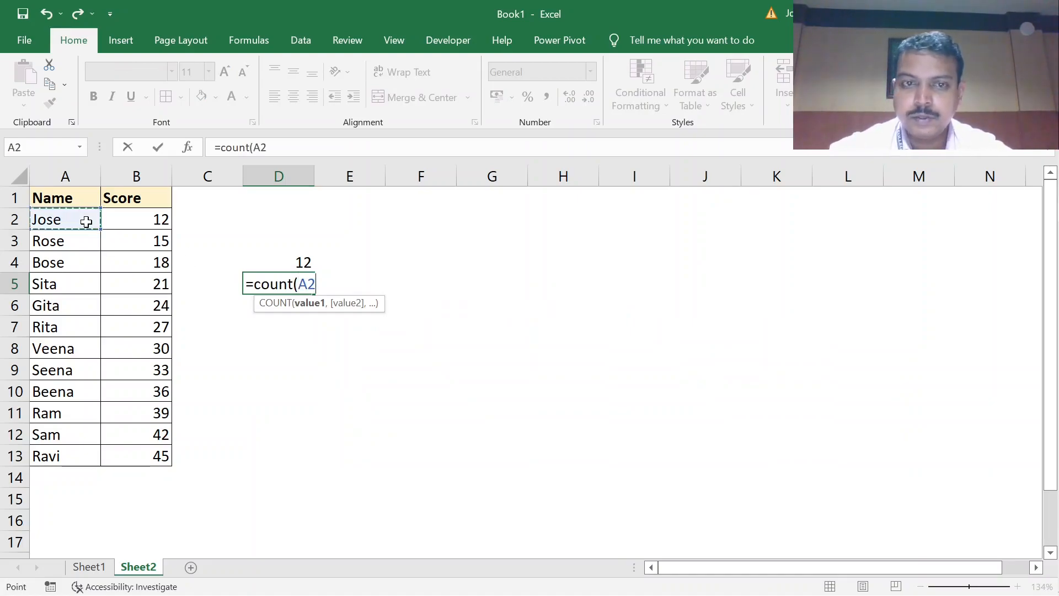
key("ctrl+shift+Down")
type(")")
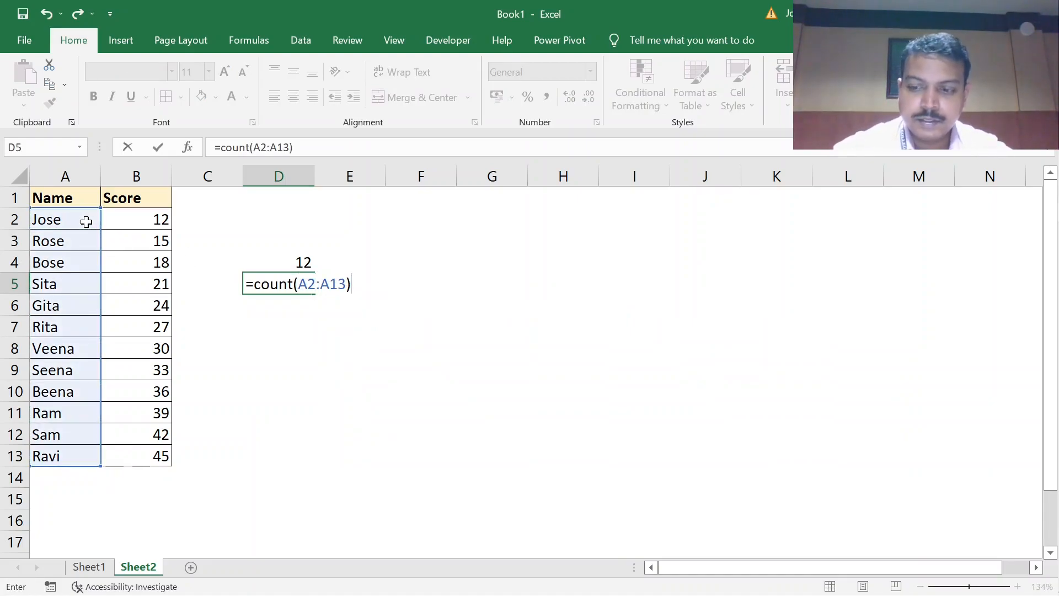
key("Return")
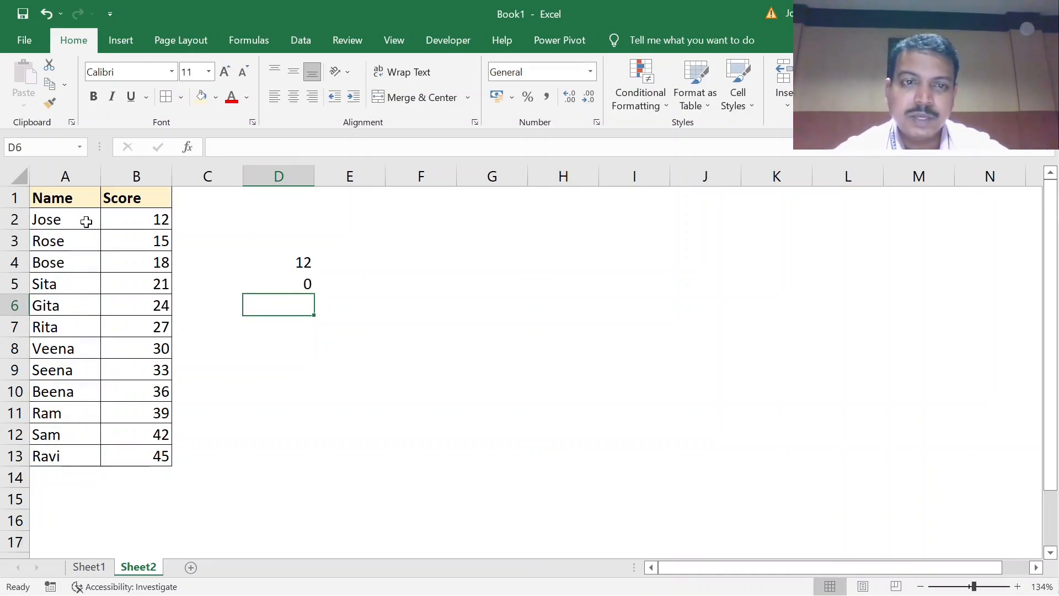
Change the function in D5 to COUNTA, keeping the range A2:A13
left_click(280, 260)
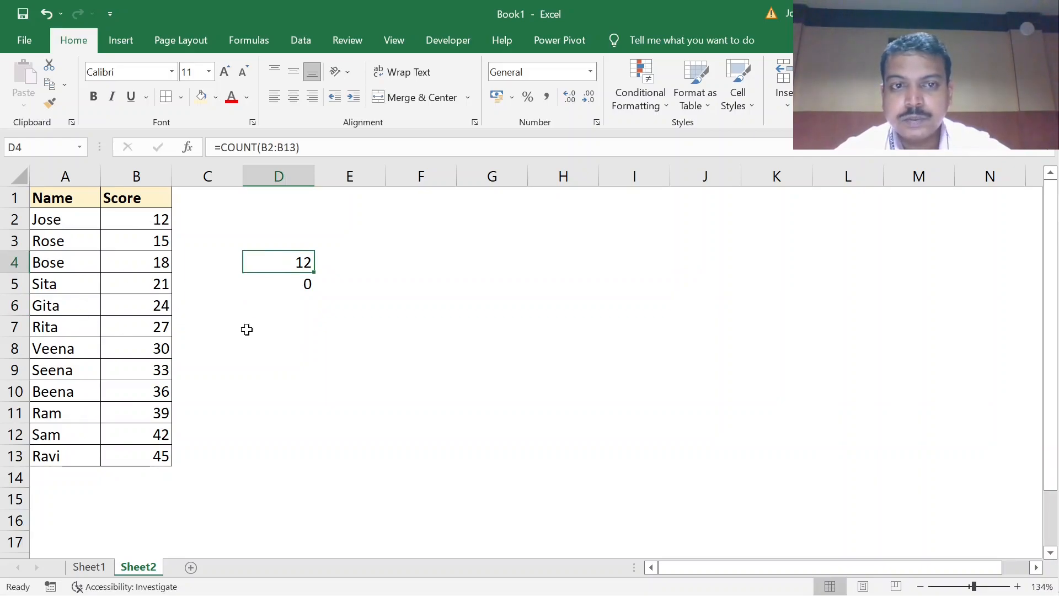
left_click(274, 287)
double_click(274, 287)
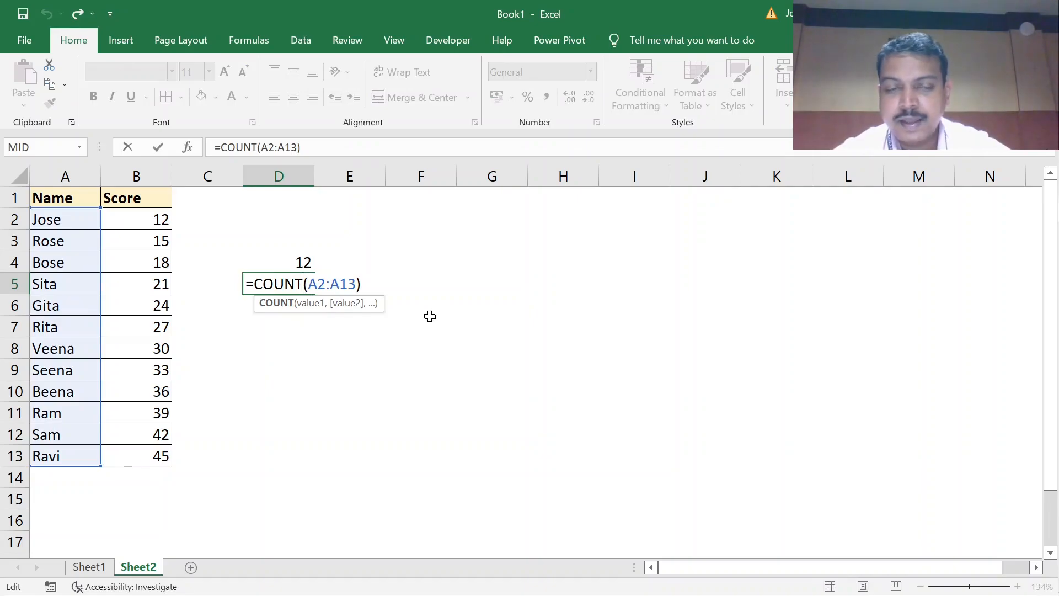
type("A")
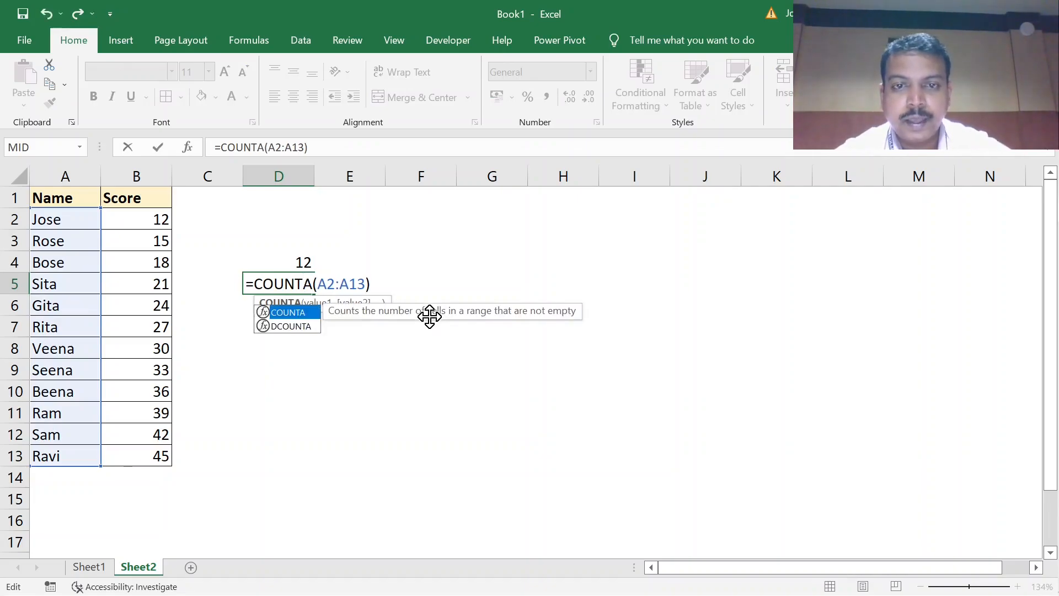
key("Return")
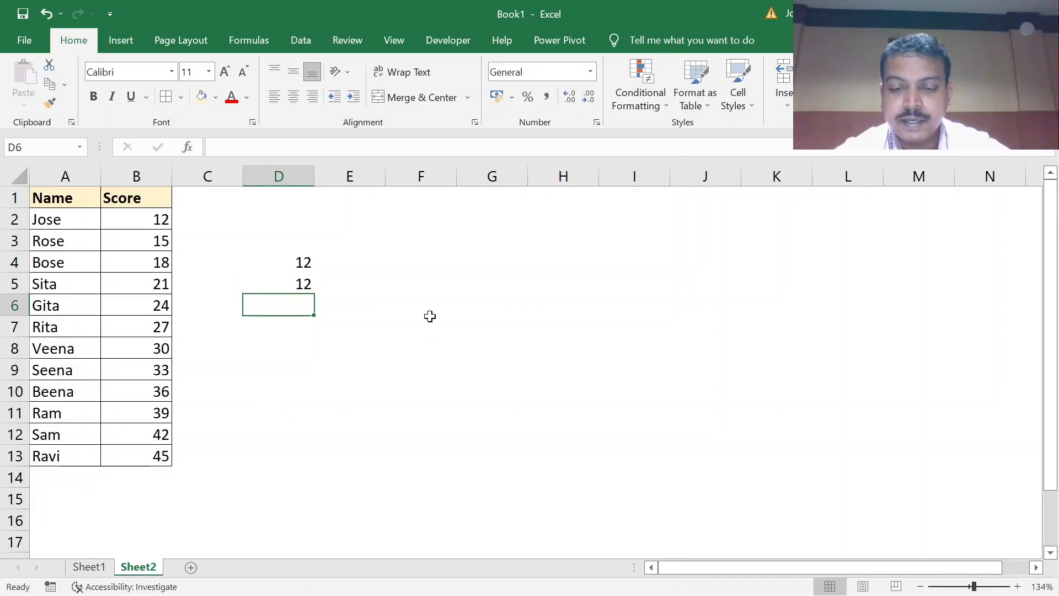
Enter a COUNTA formula in cell D6 for the score range B2:B13
type("=count")
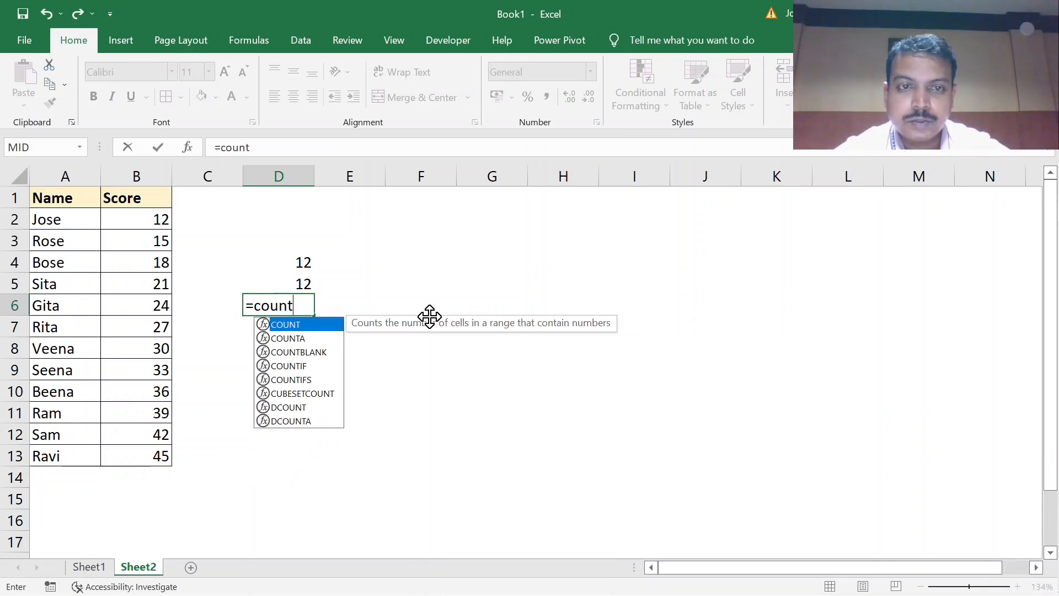
type("a(")
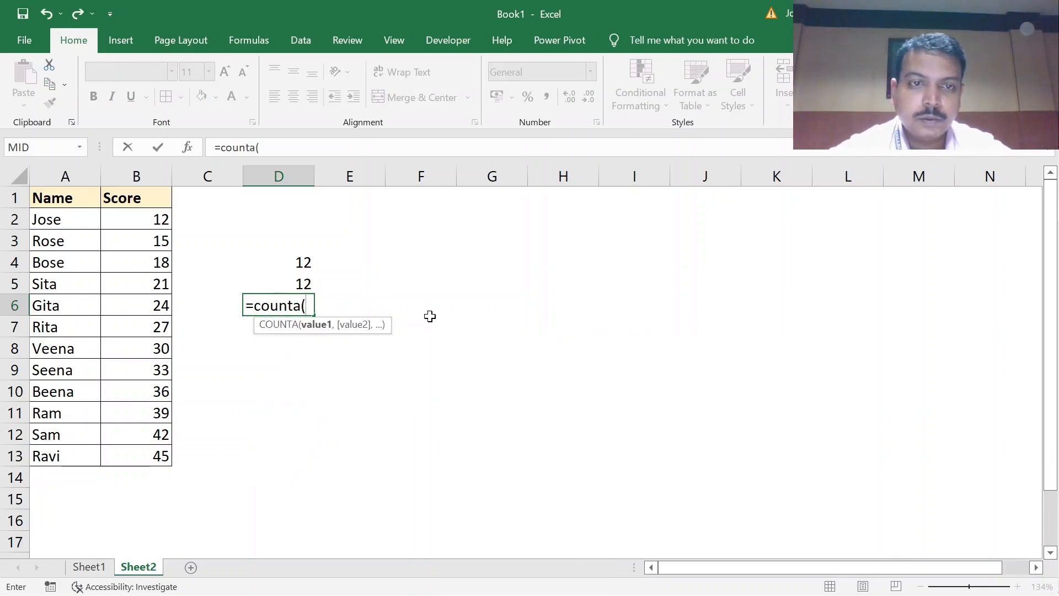
left_click(151, 220)
key("ctrl+shift+Down")
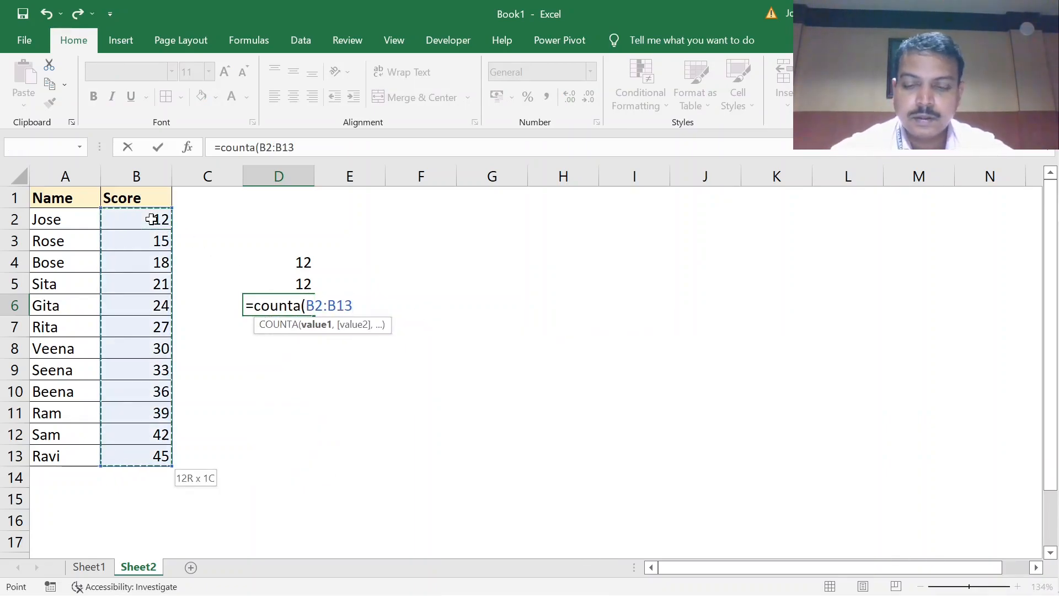
key("Return")
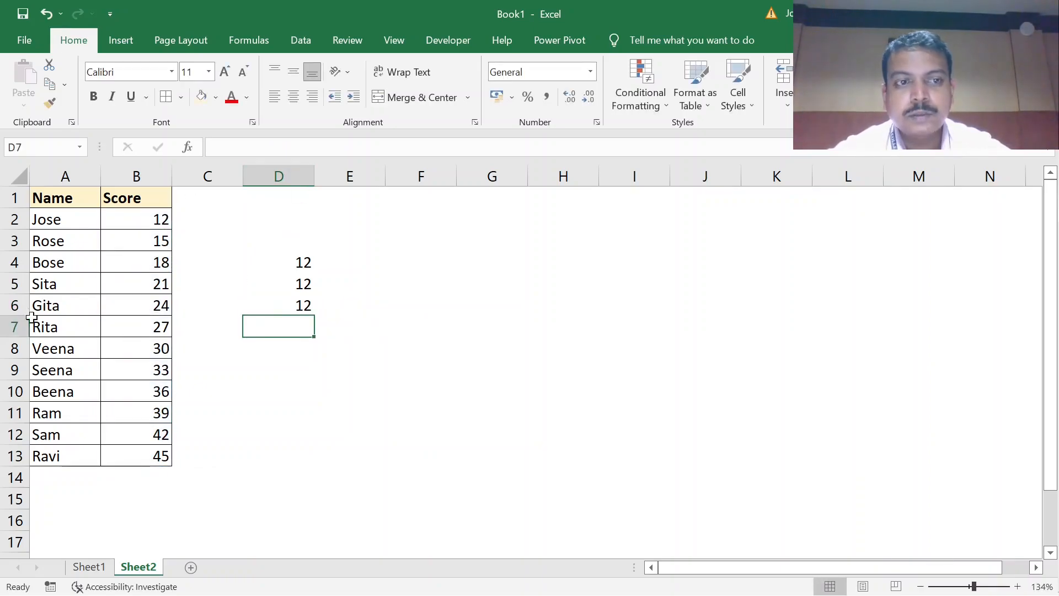
Replace the score in B5 with the text "ab" and review the count formulas in D4 to D6
left_click(146, 288)
type("ab")
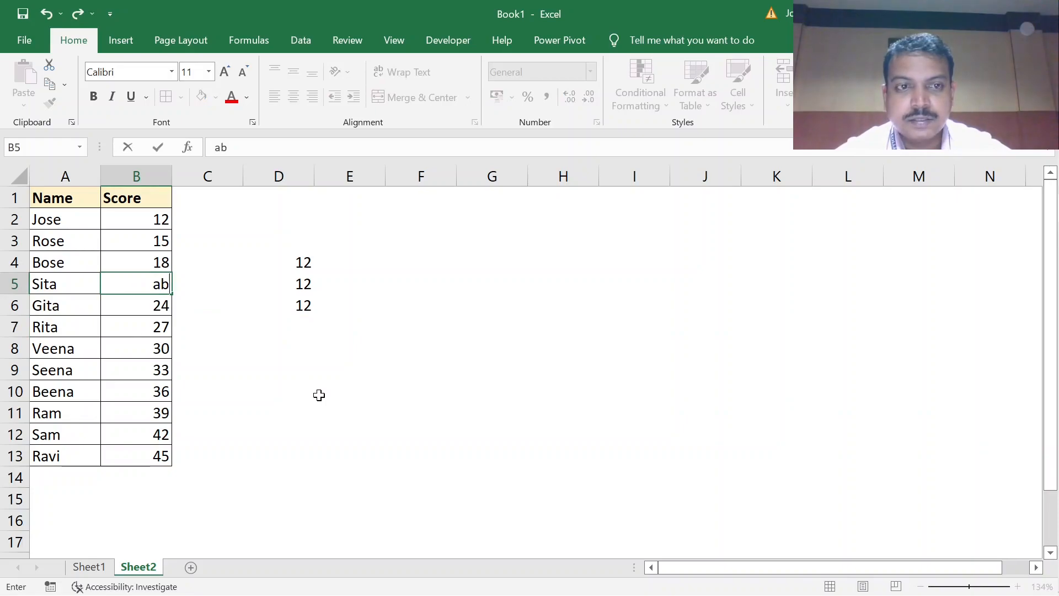
key("Return")
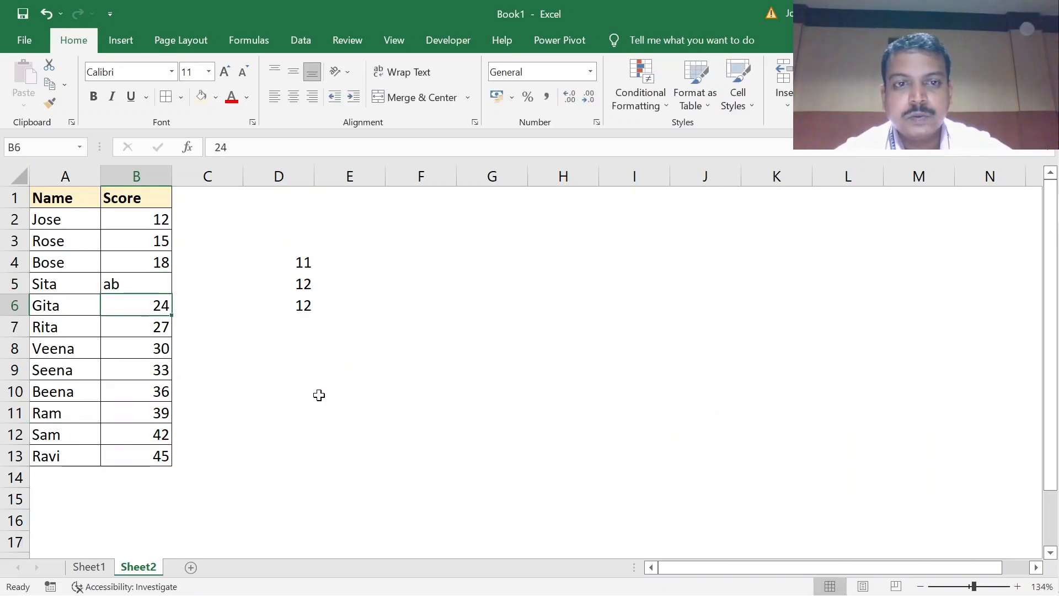
left_click(252, 261)
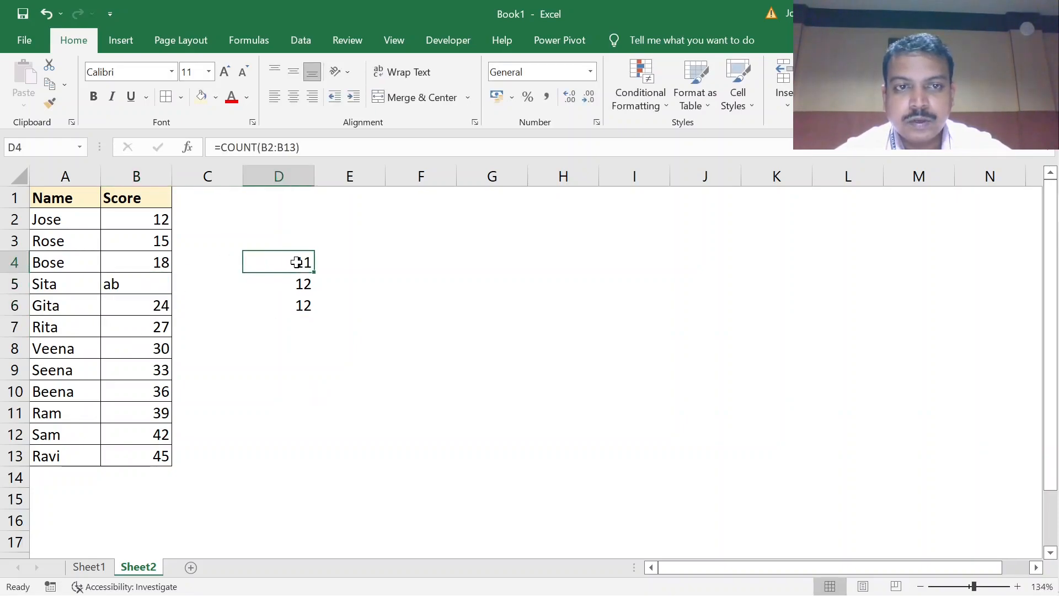
double_click(296, 261)
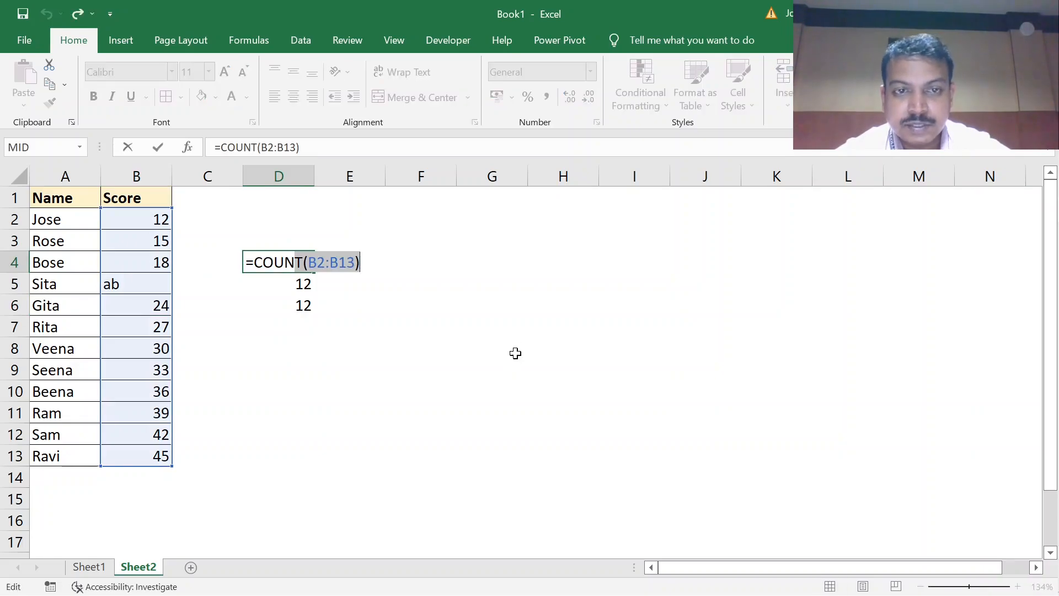
key("Escape")
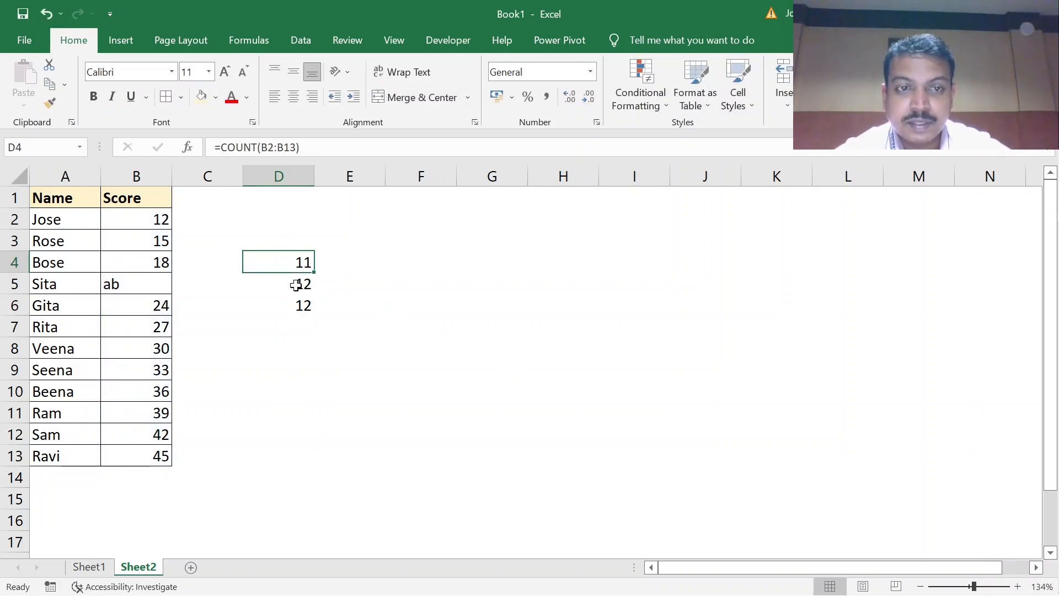
left_click(296, 284)
left_click(299, 305)
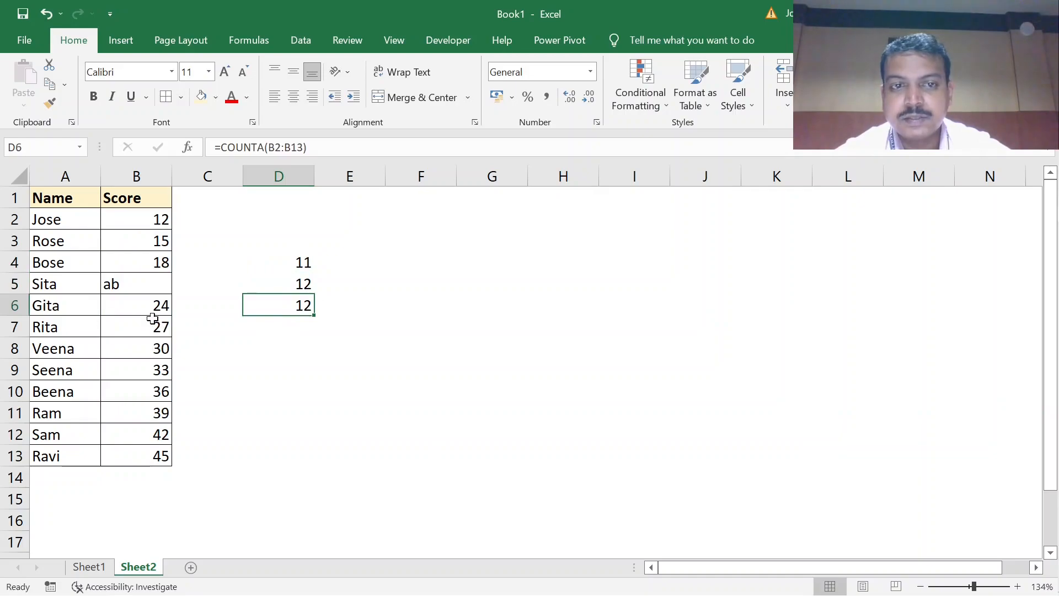
Replace the score in B6 with the text "ac" and clear the score in B7
left_click(141, 305)
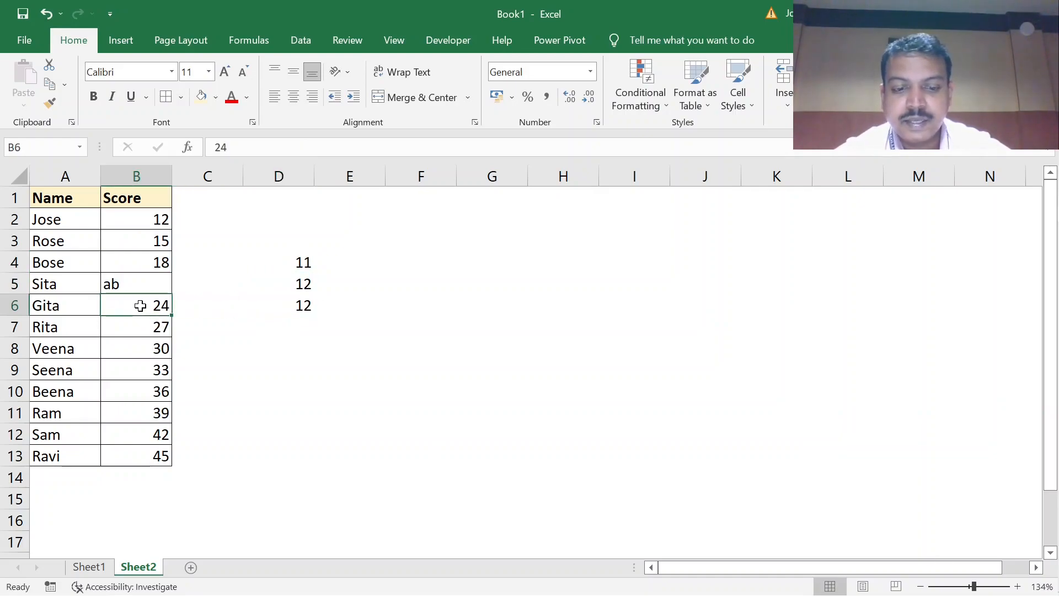
type("ac")
key("Return")
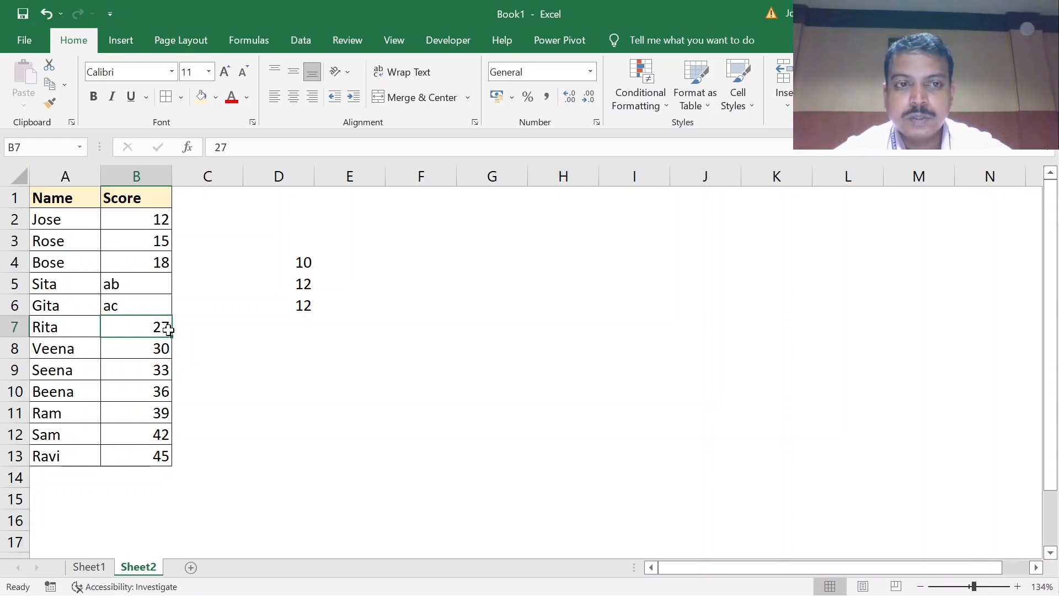
key("Delete")
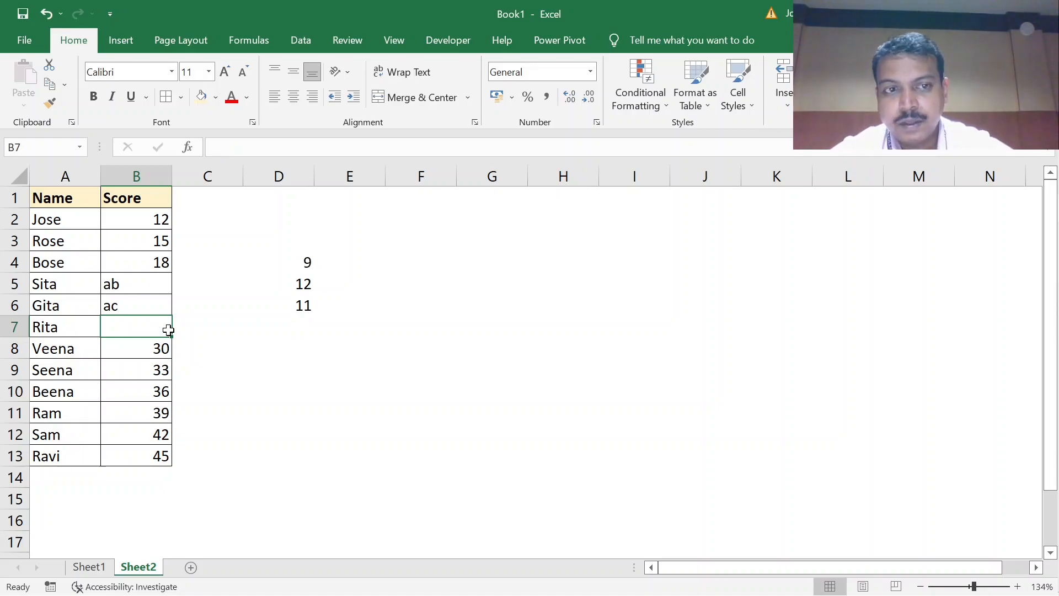
Enter a COUNTBLANK formula in cell D7 for the range B2:B6
left_click(291, 333)
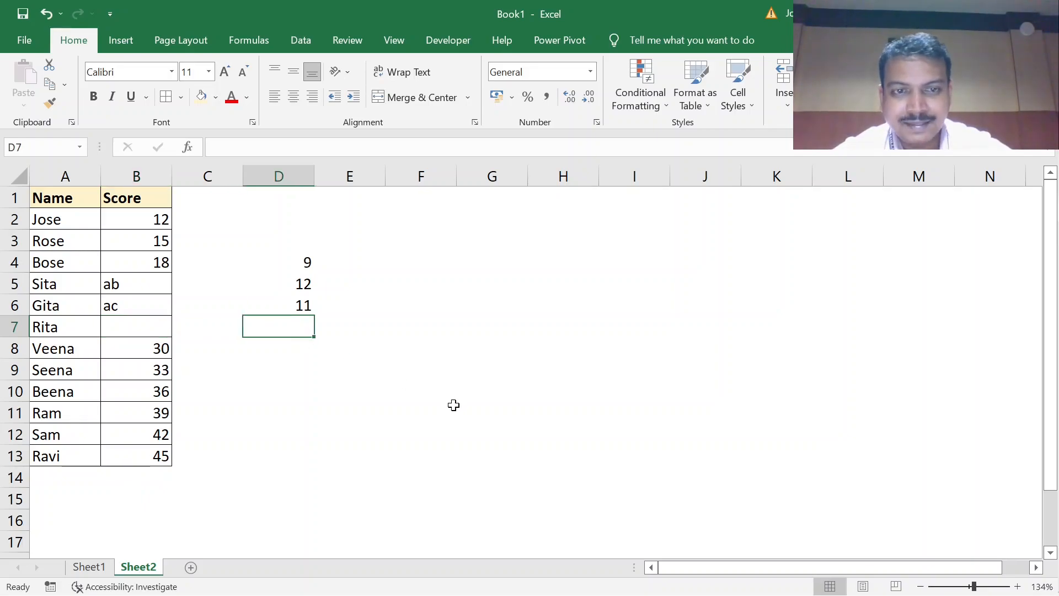
type("=")
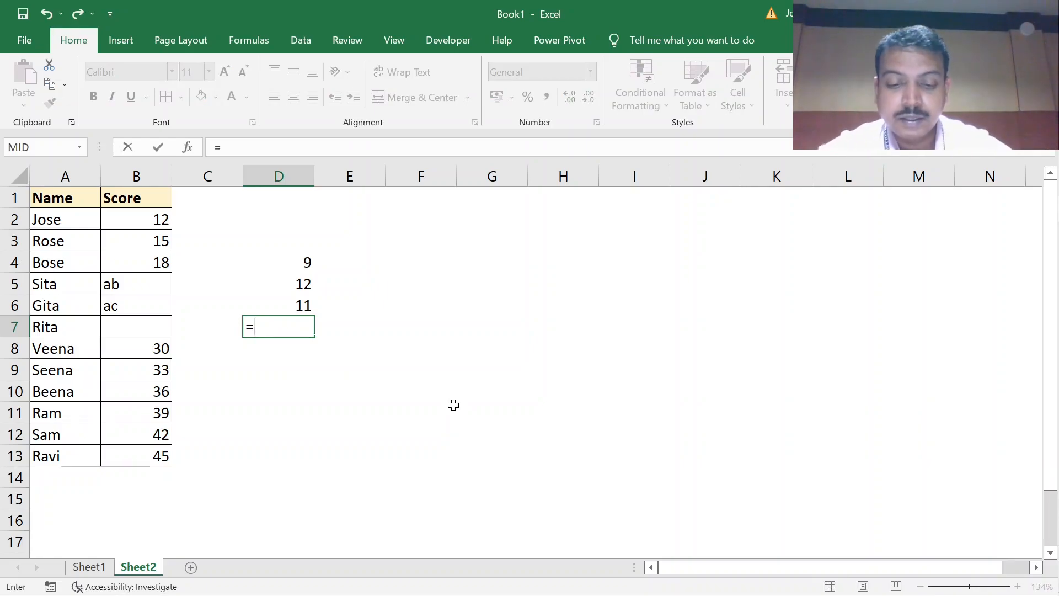
type("countbla")
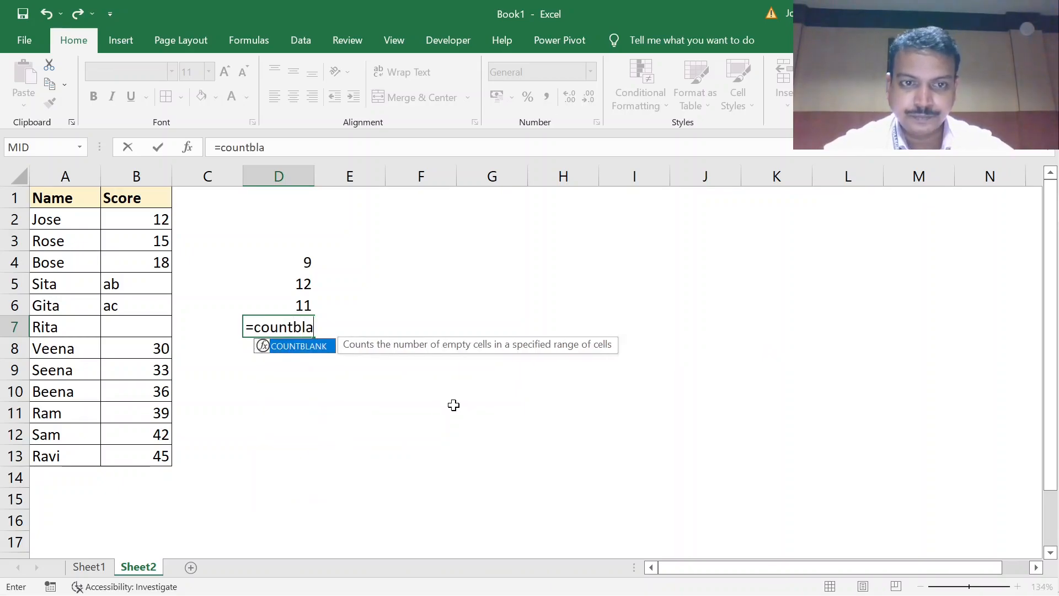
double_click(319, 347)
left_click(149, 219)
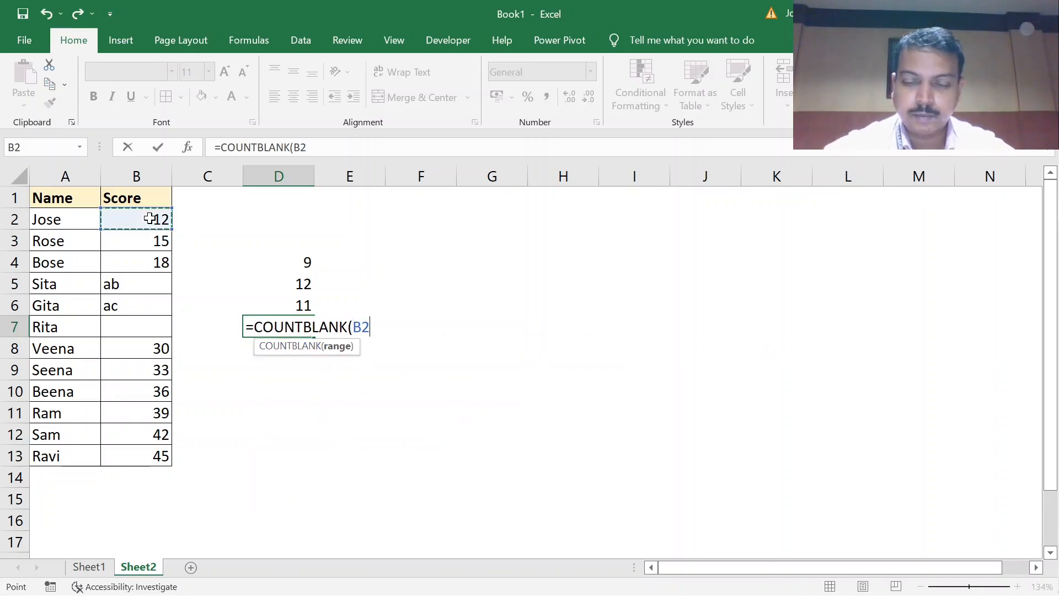
key("shift+Down")
key("shift+Down")
key("shift+Down")
key("shift+Down")
type(")")
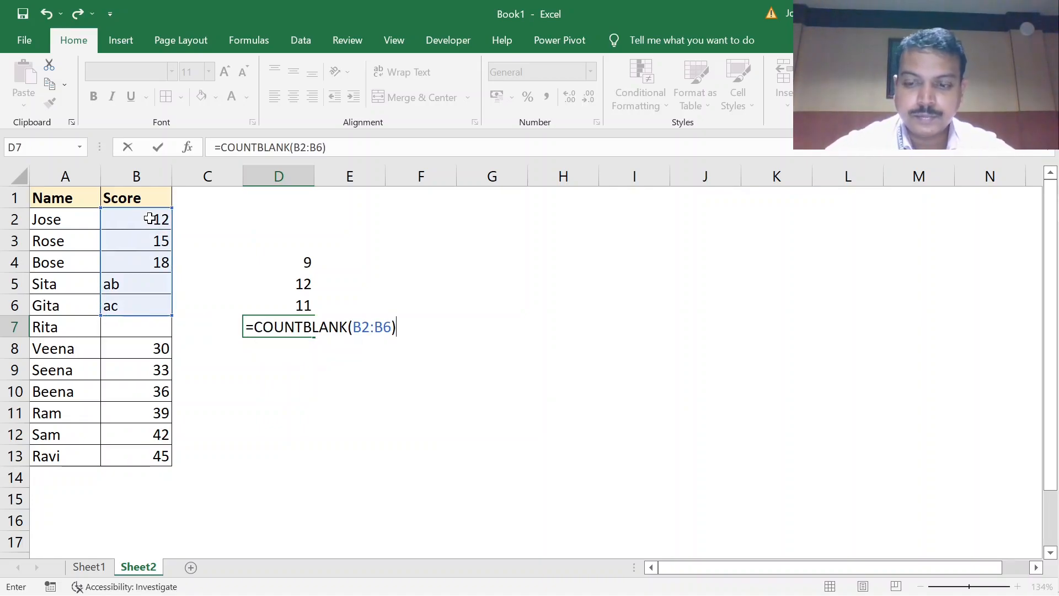
key("Left")
key("Right")
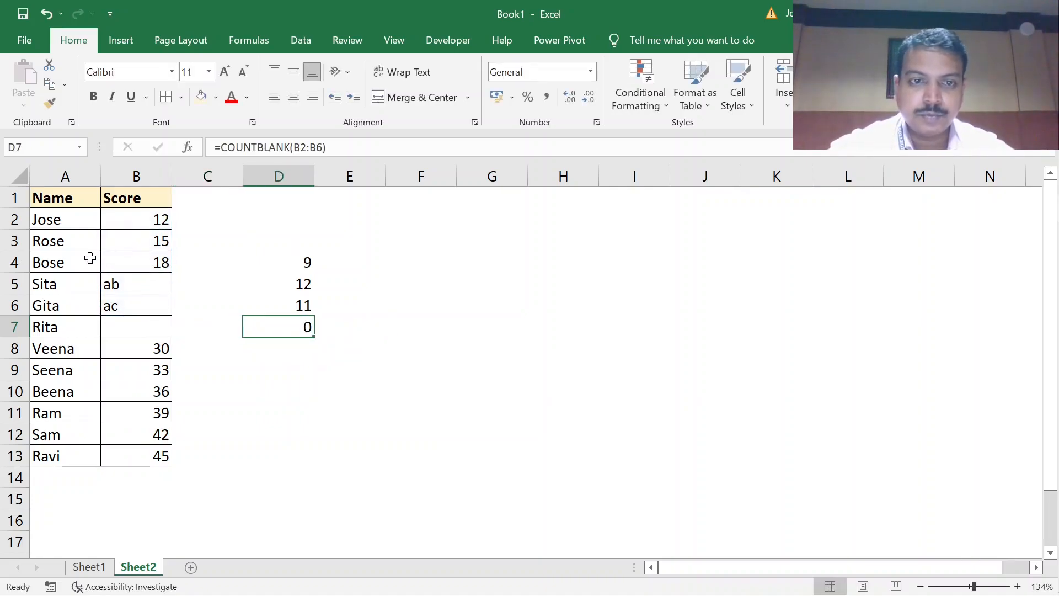
Extend the COUNTBLANK range in D7 to B2:B13
double_click(265, 328)
left_click(389, 327)
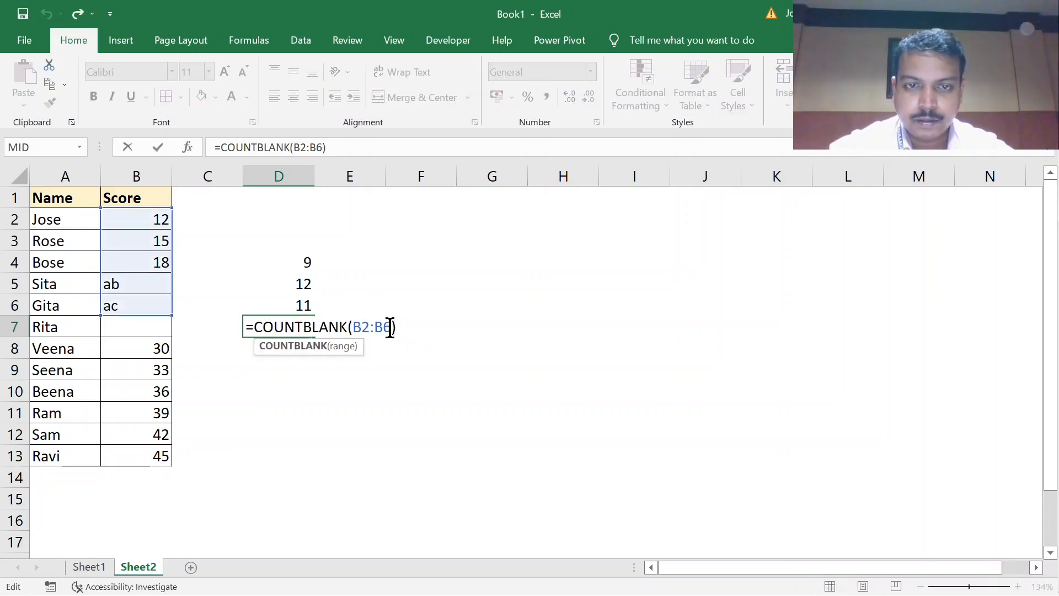
key("BackSpace")
type("13")
key("Return")
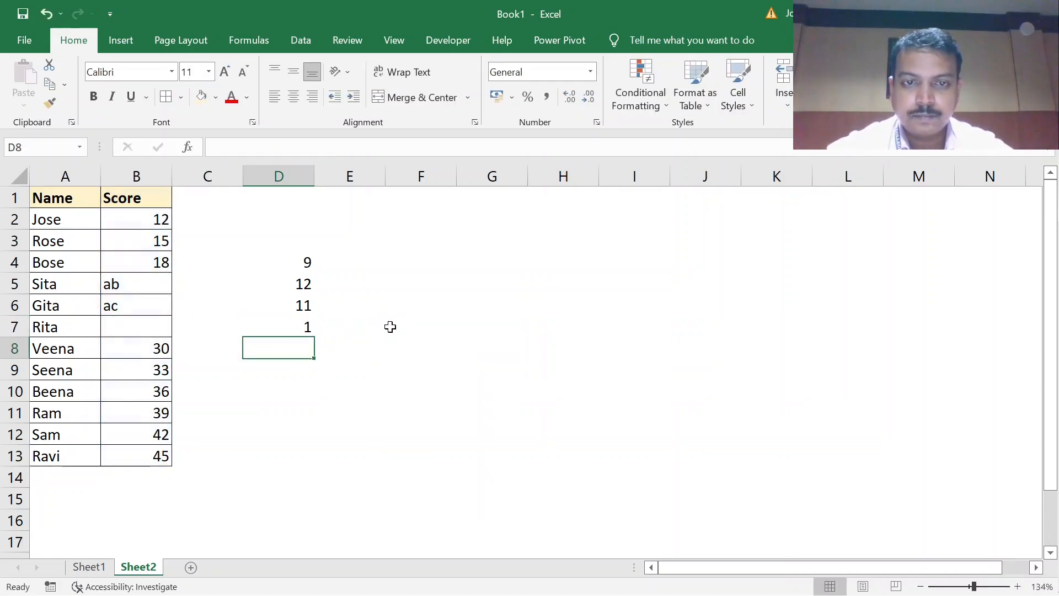
Check the COUNTBLANK formula in D7, then clear Veena's score in B8 to add another blank to the counted range
left_click(268, 326)
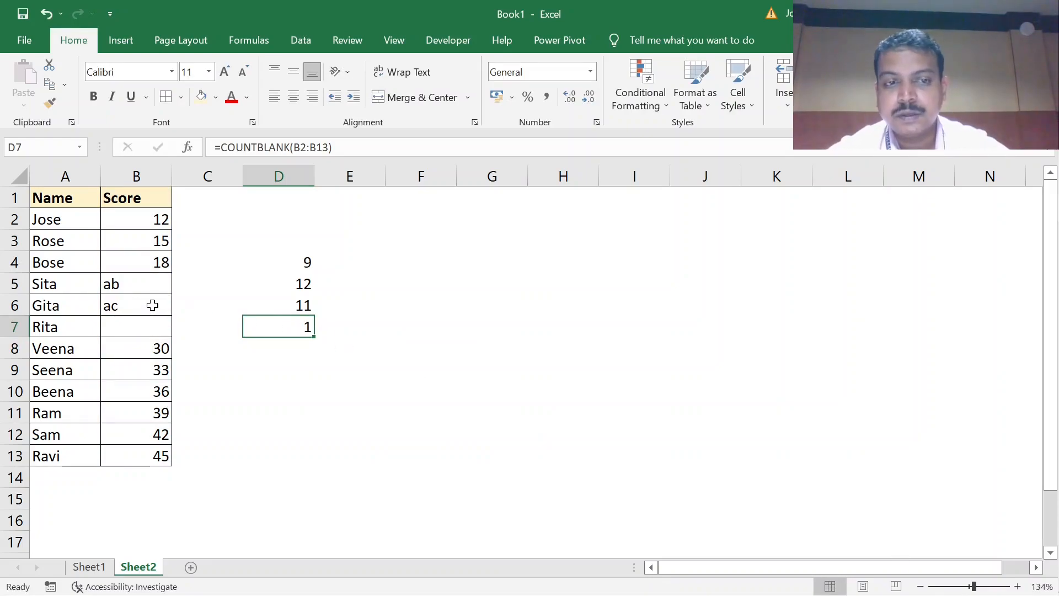
left_click(153, 346)
key("Delete")
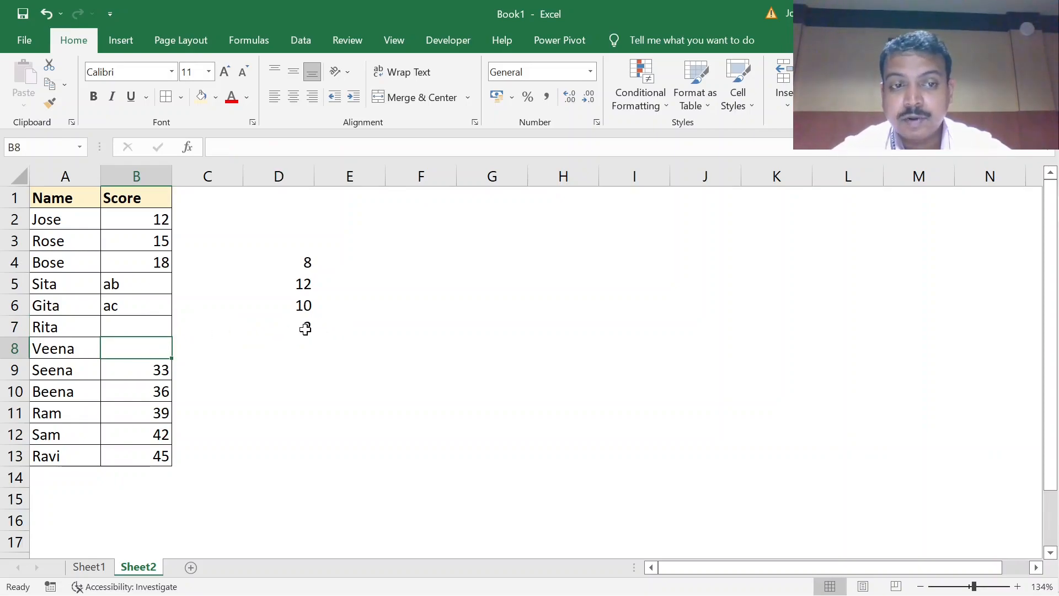
left_click(261, 267)
Label the results in D4 to D7 by entering Count, CountA, CountA and Countblank in cells E4 to E7
left_click(330, 261)
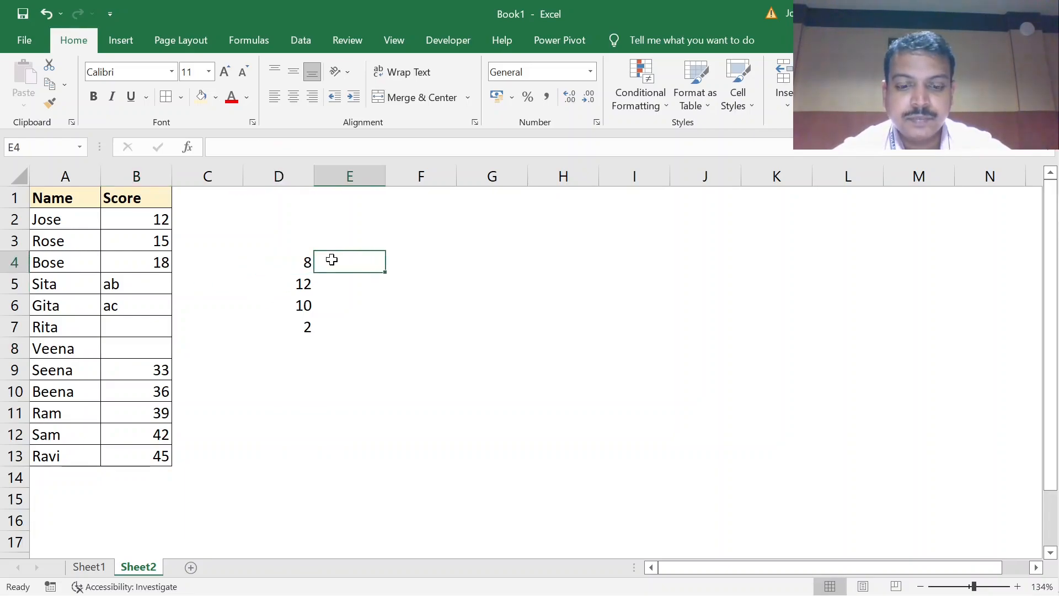
type("Count")
key("Return")
type("CountA")
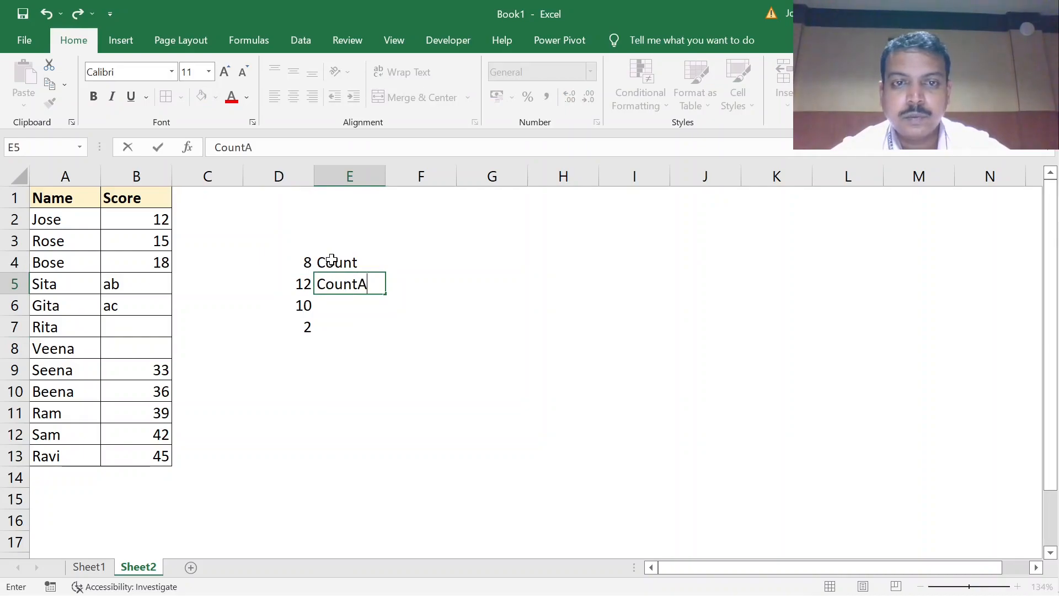
key("Return")
type("C")
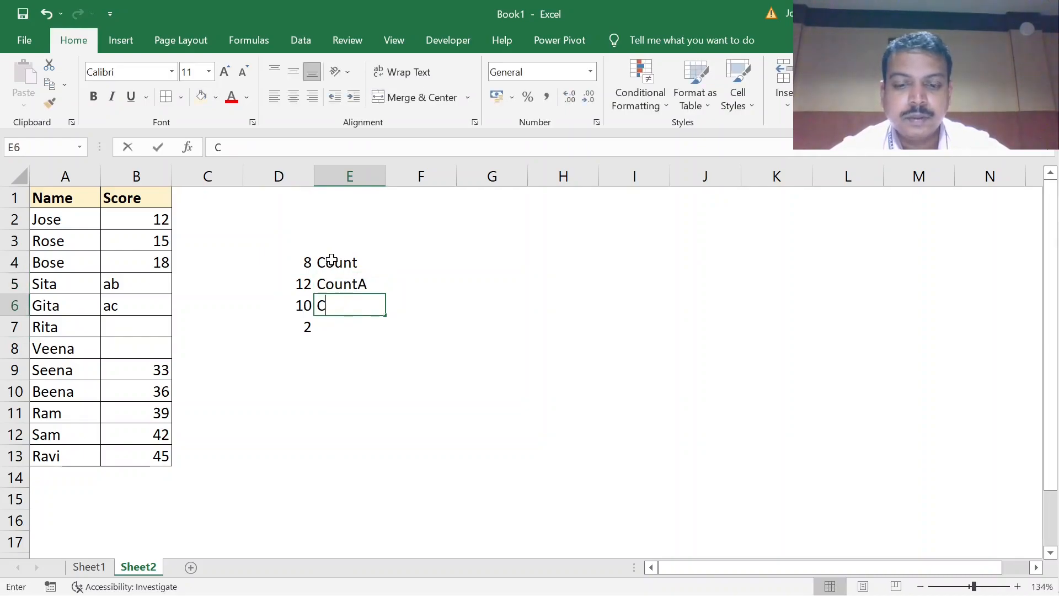
type("ountA")
key("Return")
type("Co")
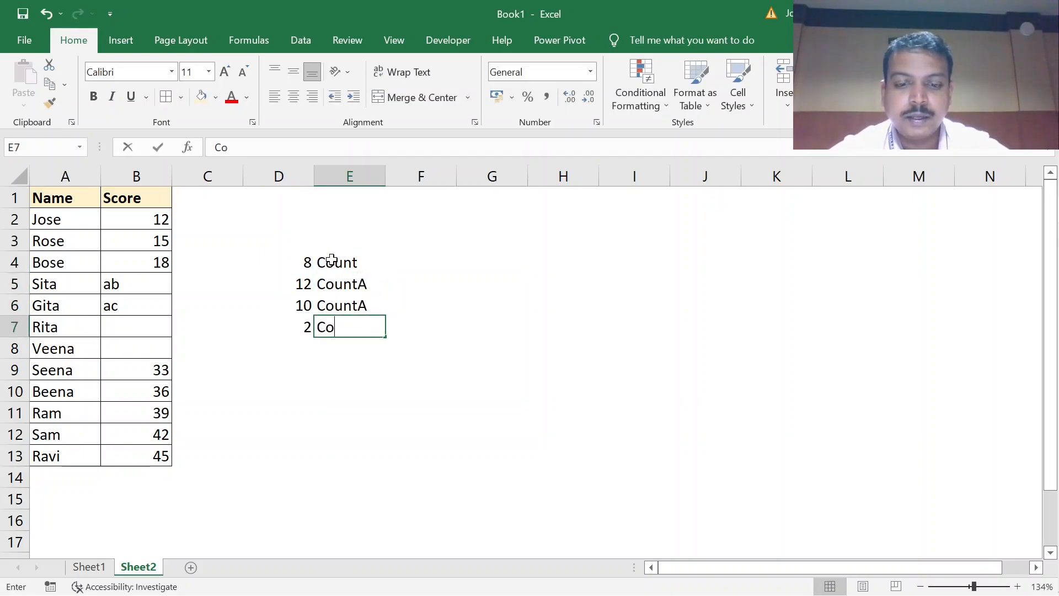
type("untblank")
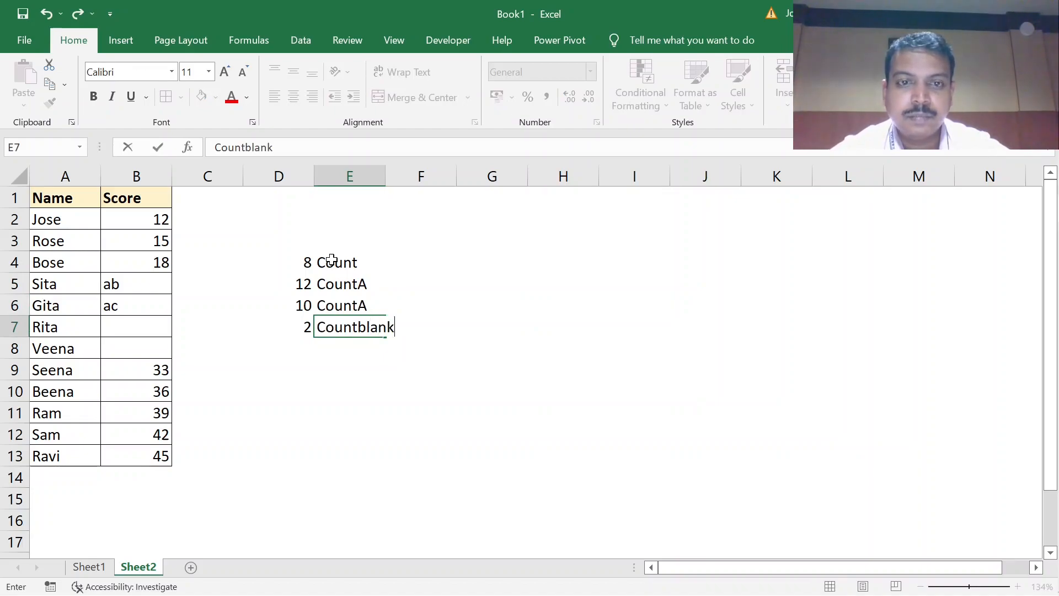
key("Return")
Widen column E to fit the Countblank label and review the function labels in E4, E5 and E7
left_click_drag(384, 181, 397, 182)
left_click(376, 266)
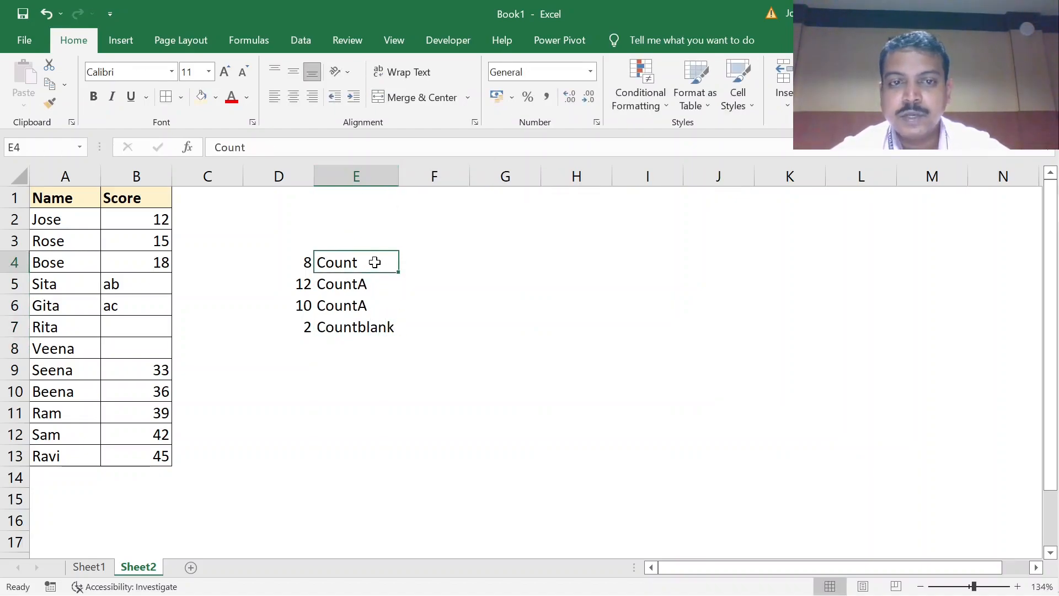
left_click(371, 285)
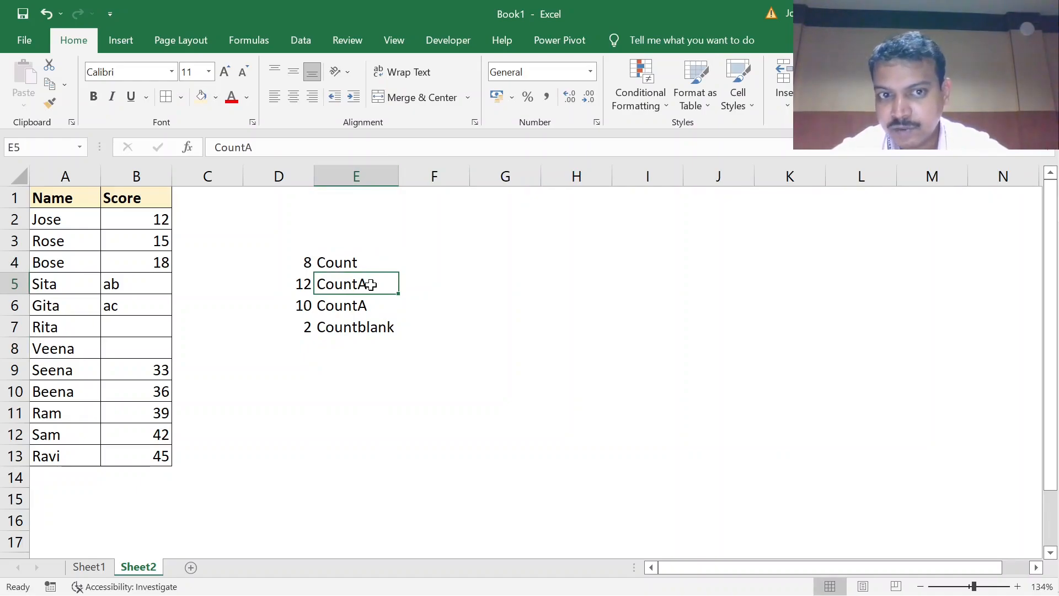
left_click(378, 327)
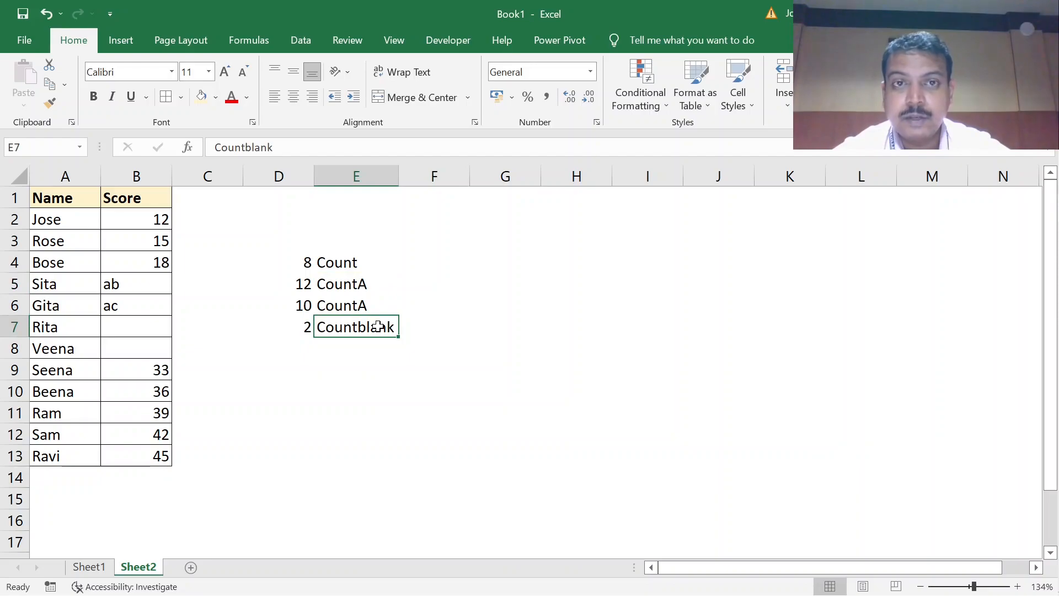